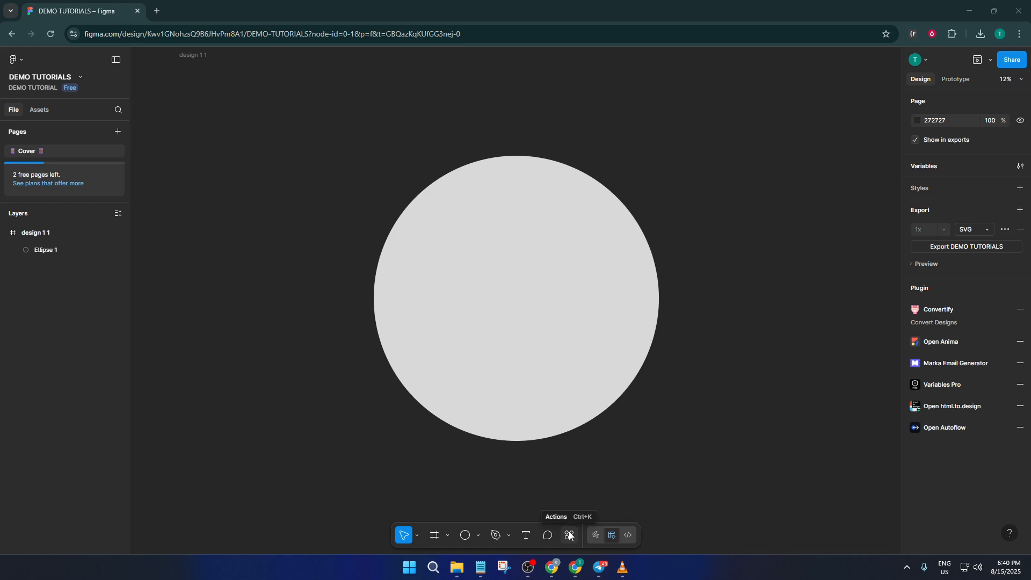
Search the plugins for "noise and texture" and run the Noise & Texture plugin.
click(569, 535)
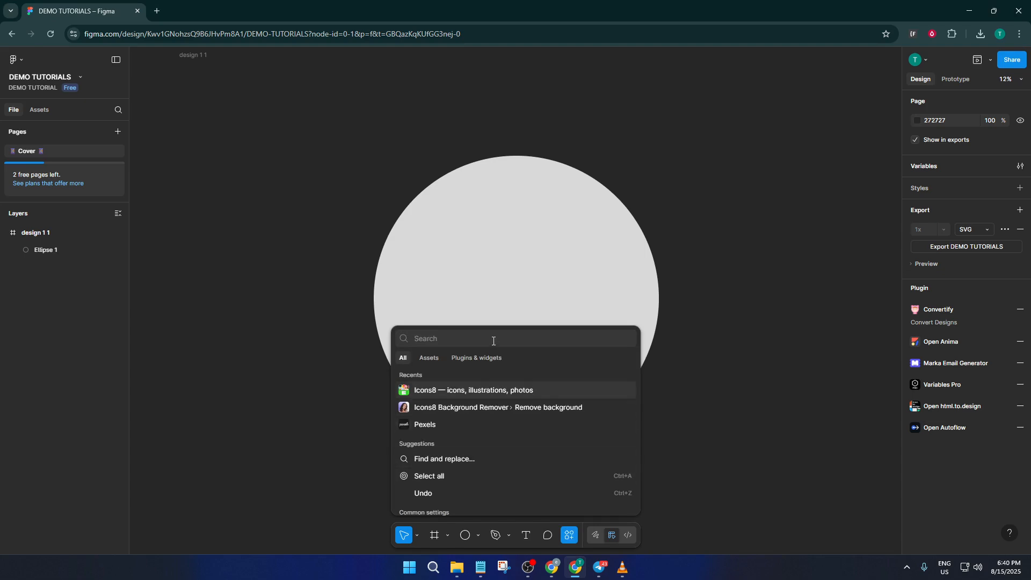
click(460, 356)
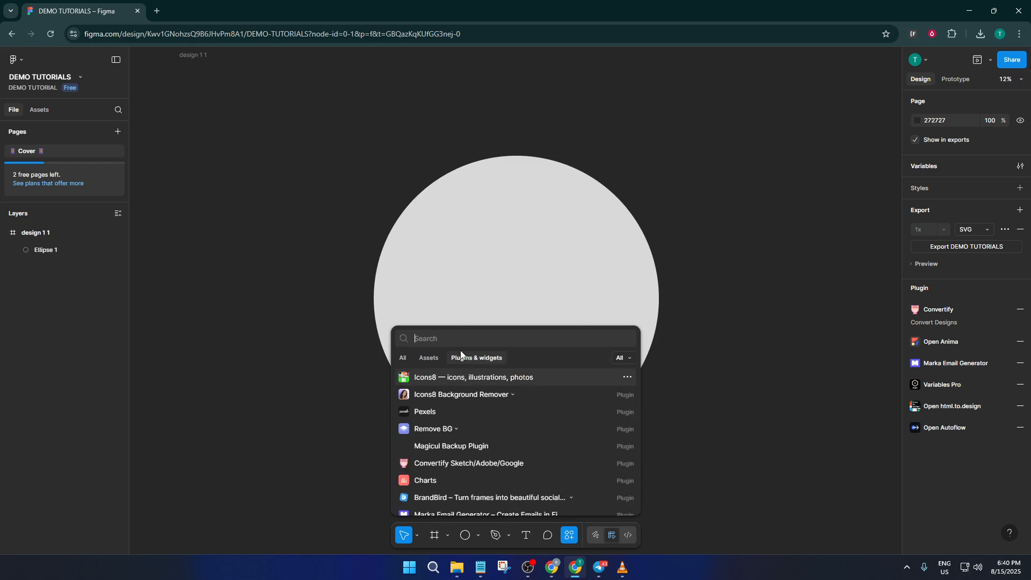
text(no)
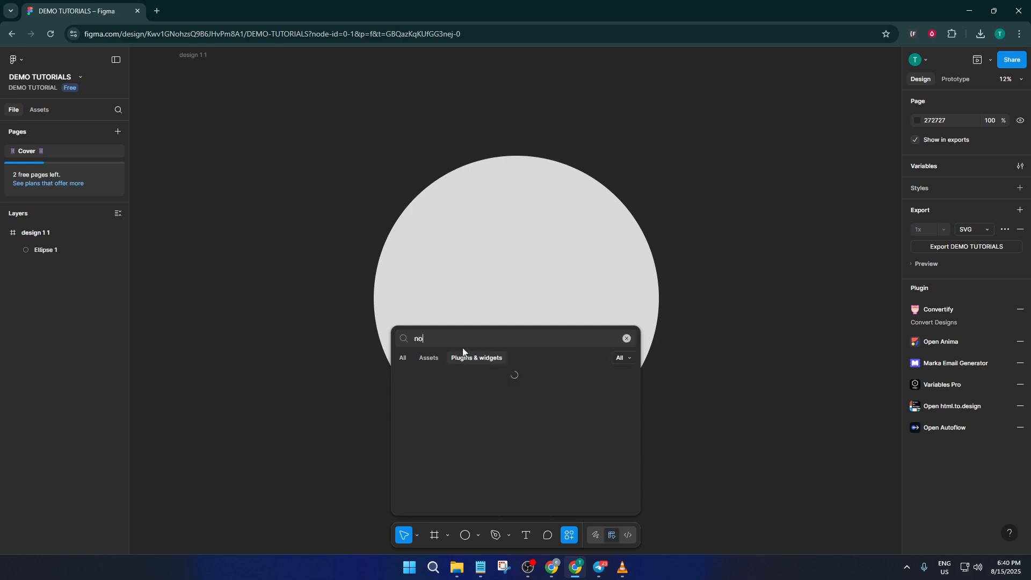
text(ise and texture)
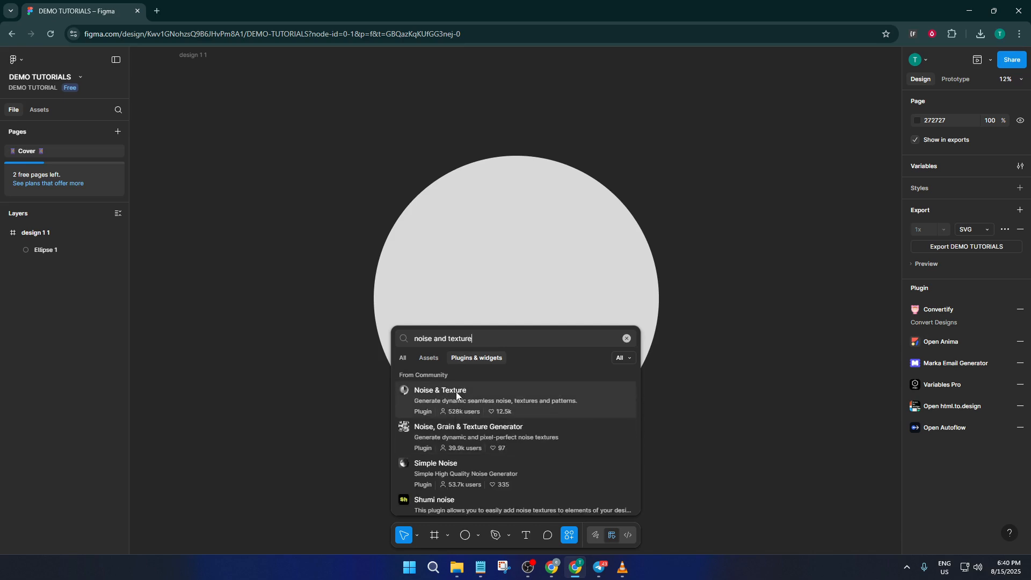
click(456, 391)
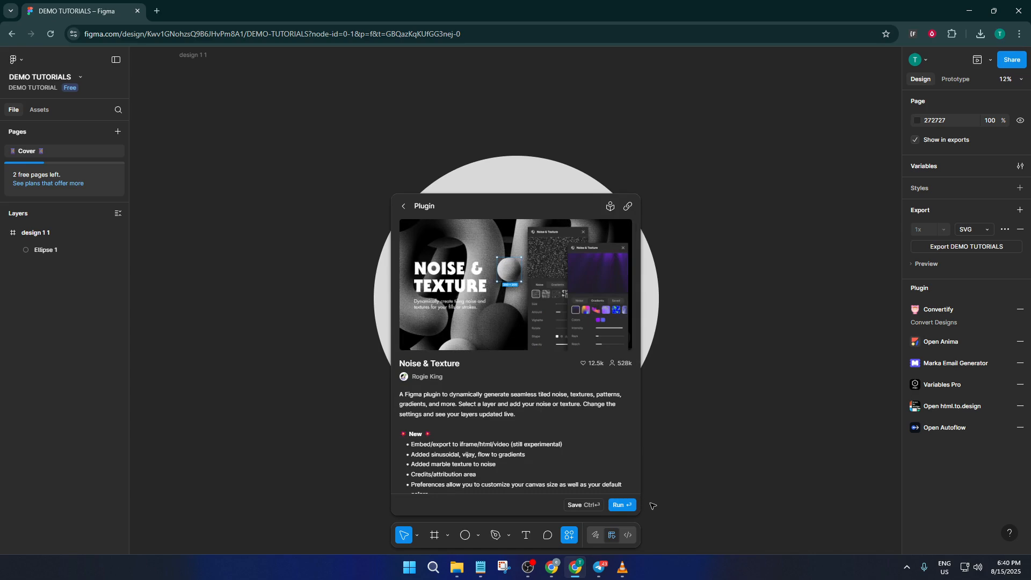
click(630, 504)
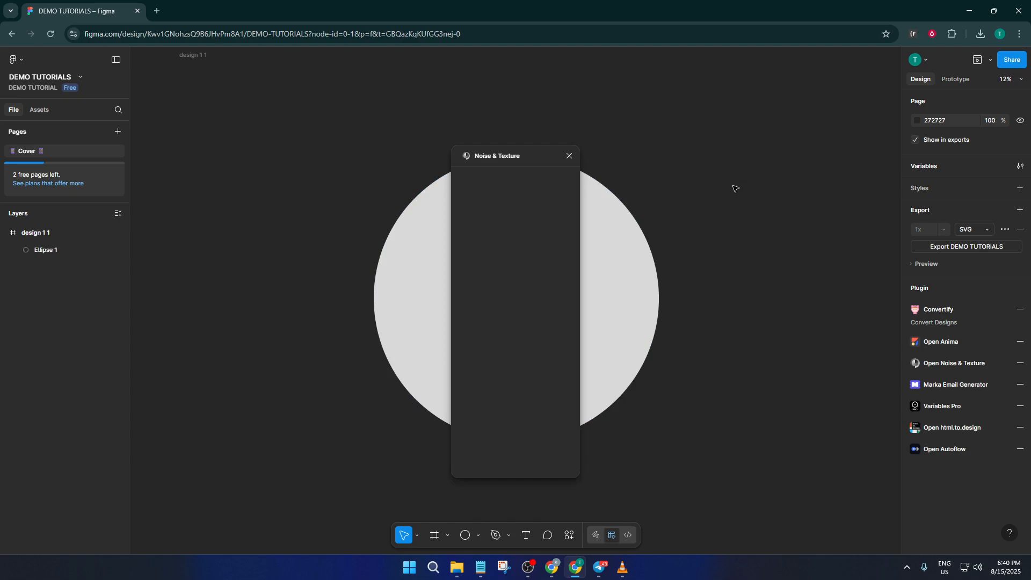
Move the plugin window off the circle's centre, turn off email updates and continue into the plugin.
drag(543, 162, 707, 159)
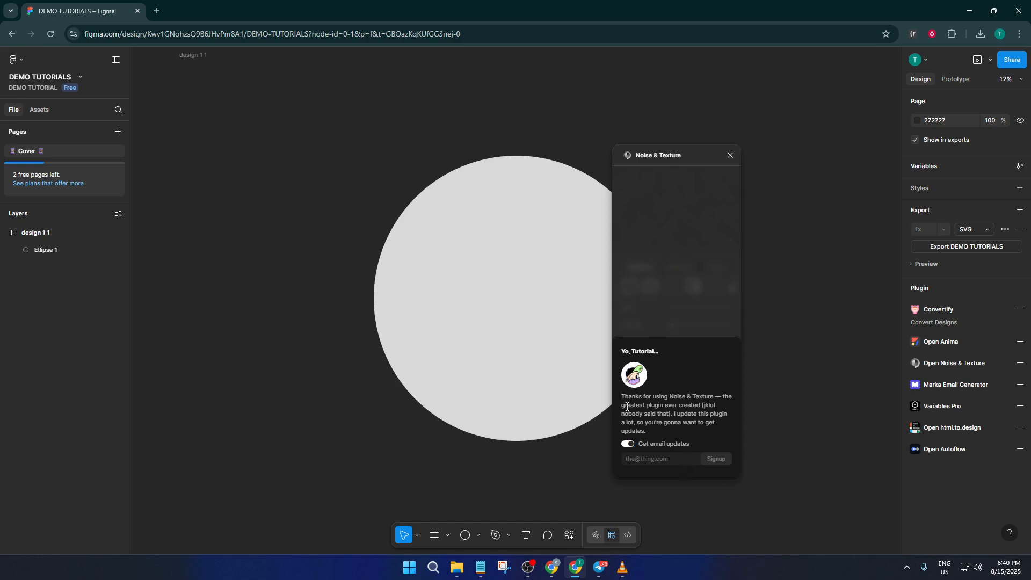
click(625, 445)
click(625, 445)
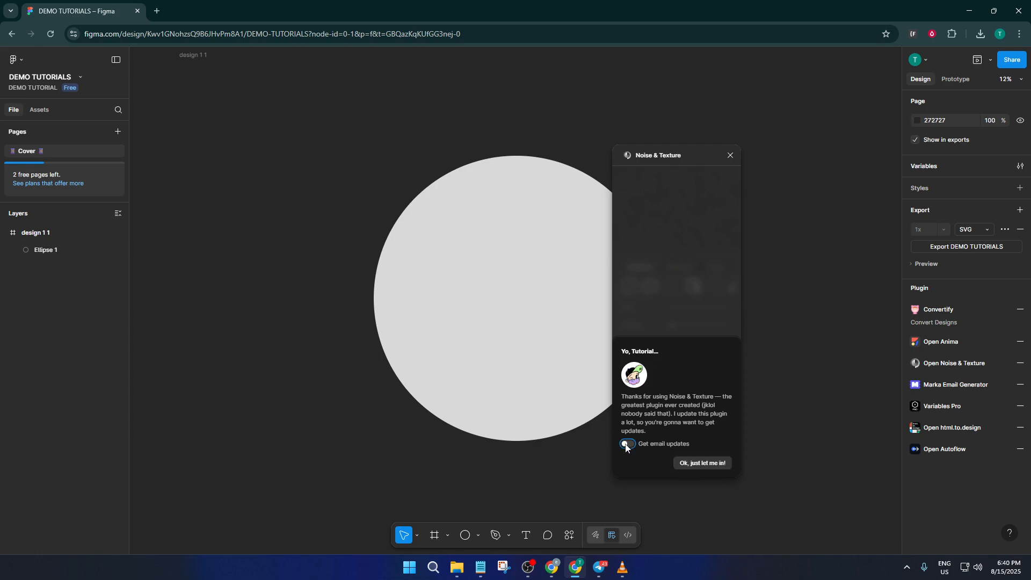
click(626, 446)
click(626, 445)
click(708, 466)
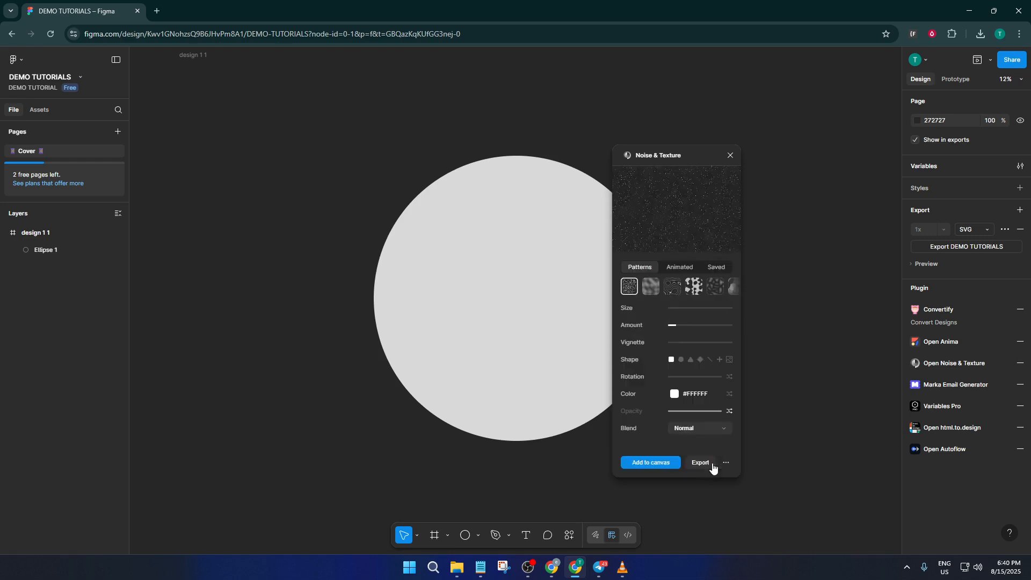
Select the circle and choose the contour-line pattern, the third one, after previewing the Perlin pattern.
click(556, 250)
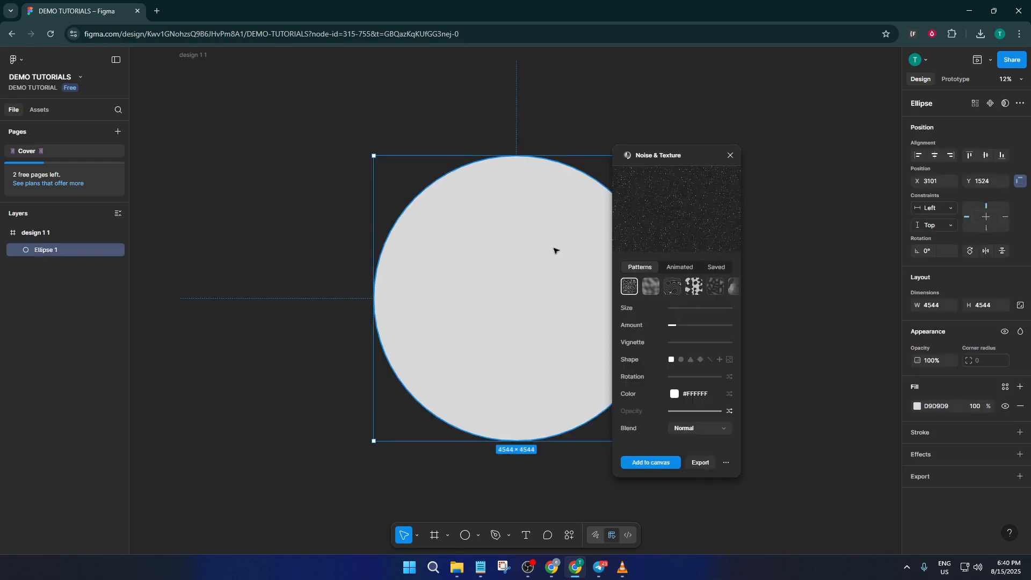
click(649, 291)
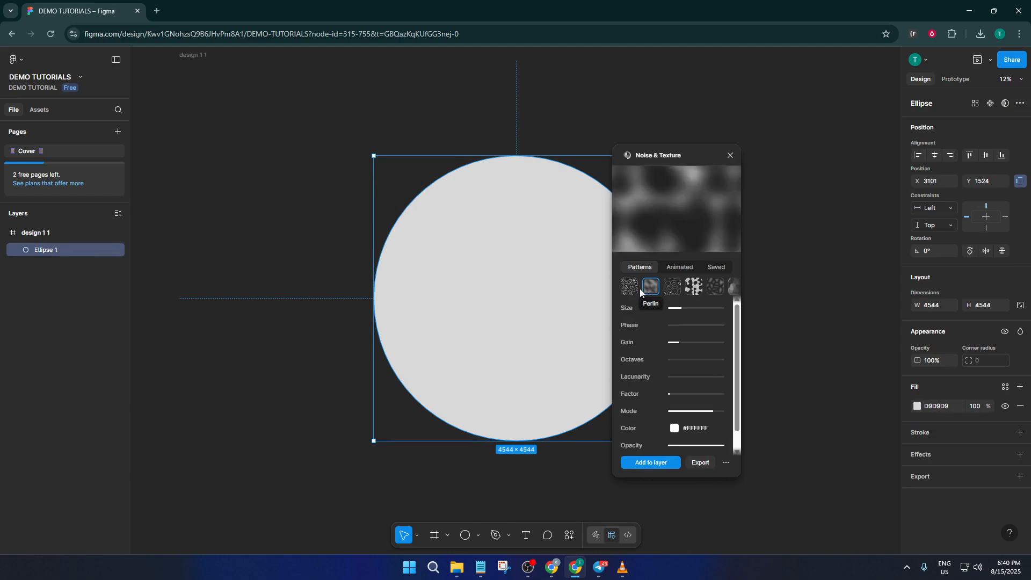
click(637, 292)
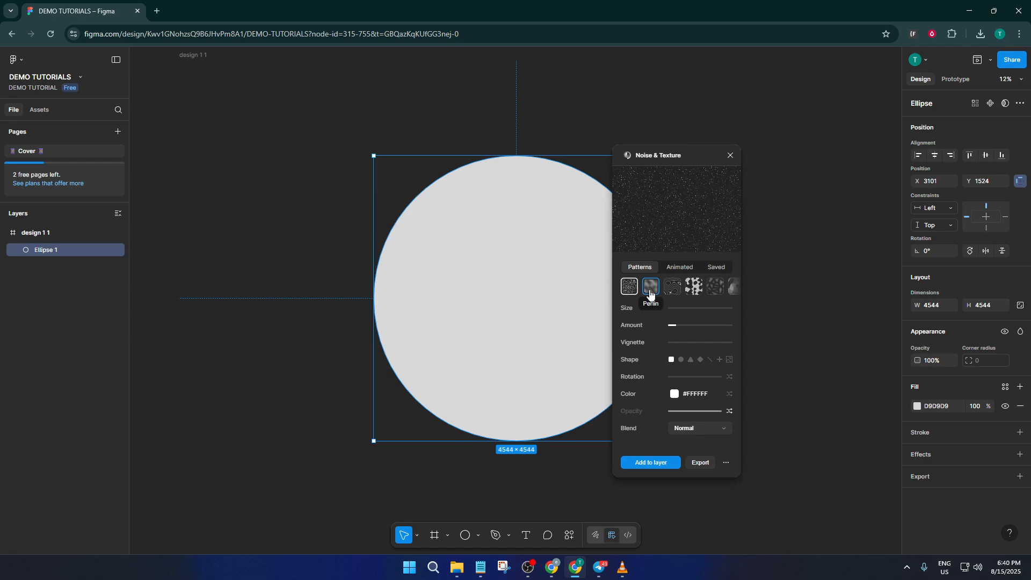
click(672, 289)
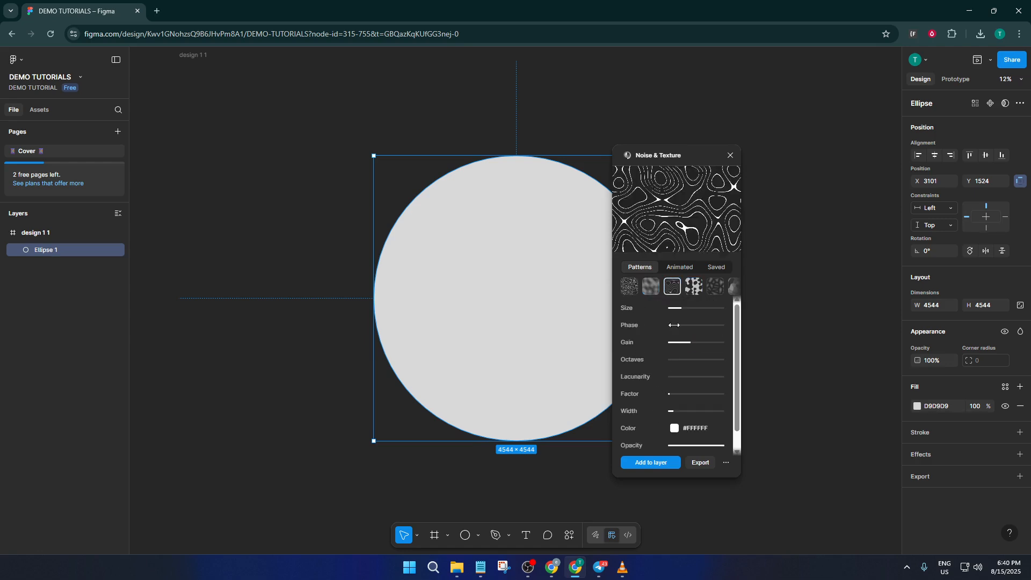
Tune the contour pattern with 4 octaves, slightly larger size, raised phase and factor, and thicker line width, keeping lacunarity at its minimum.
mouse_move(672, 309)
mouse_down()
mouse_move(708, 309)
mouse_move(683, 310)
mouse_up()
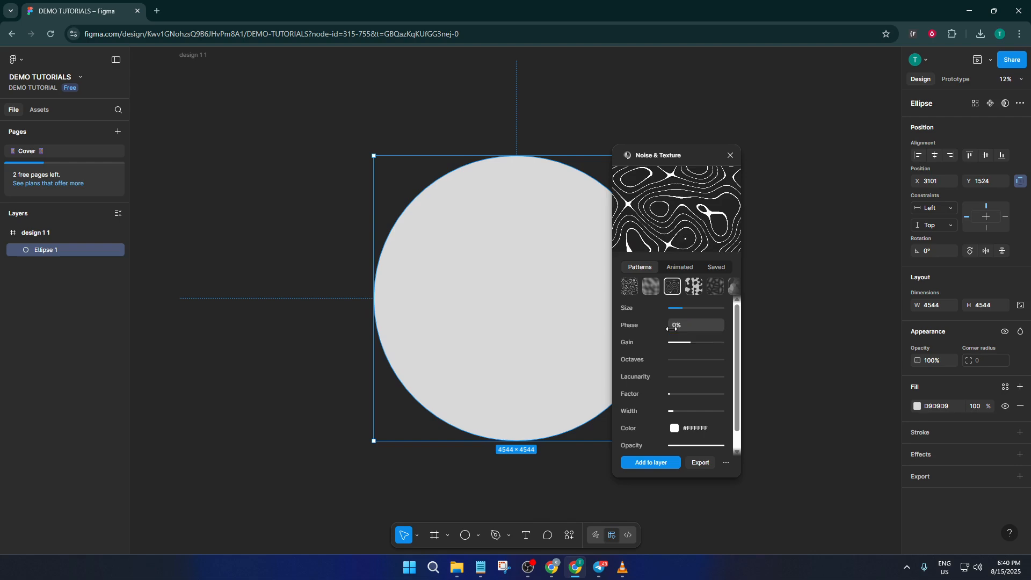
mouse_move(672, 326)
mouse_down()
mouse_move(692, 328)
mouse_move(680, 326)
mouse_up()
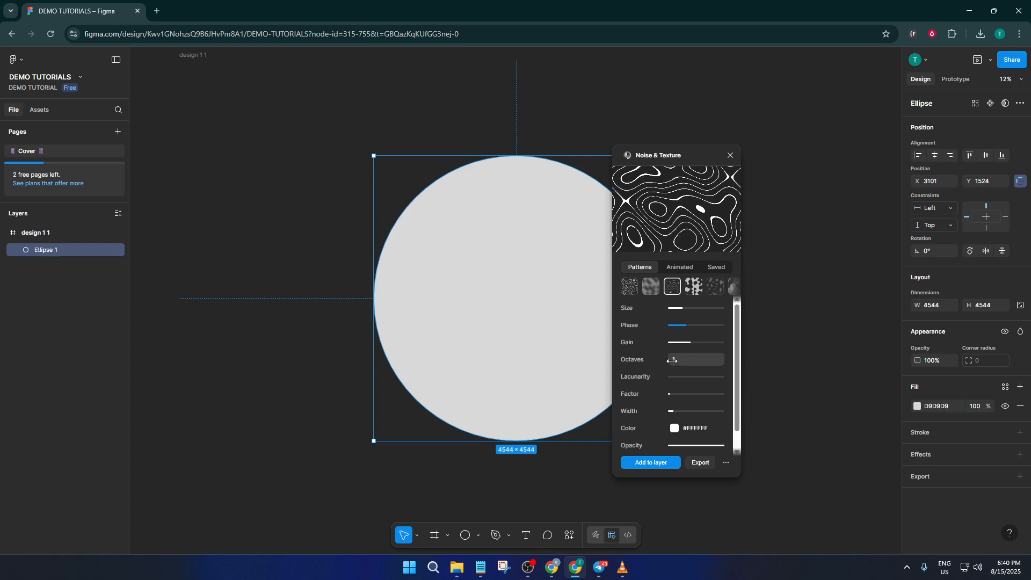
drag(672, 360, 691, 361)
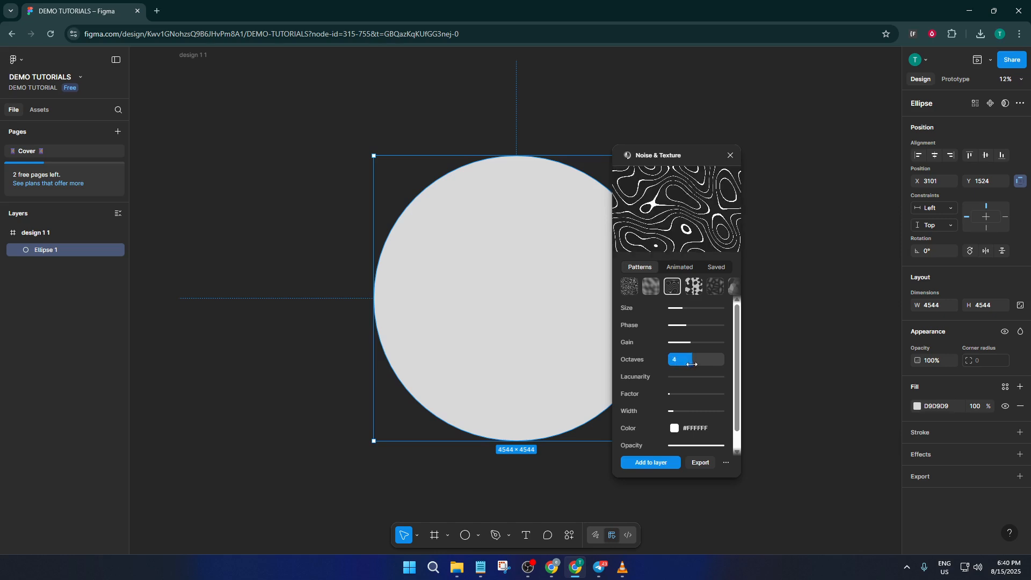
drag(675, 376, 670, 376)
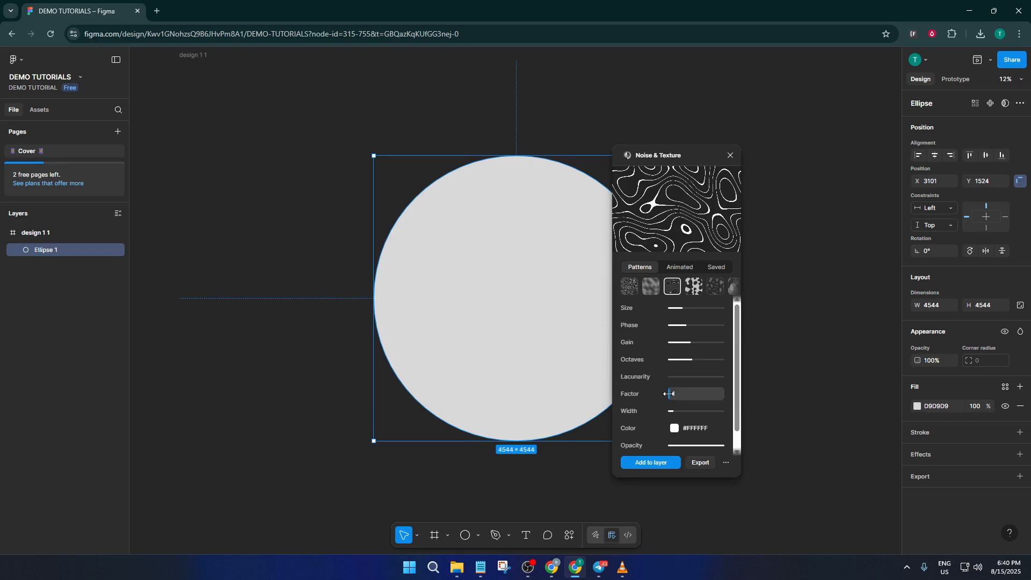
drag(666, 394, 677, 393)
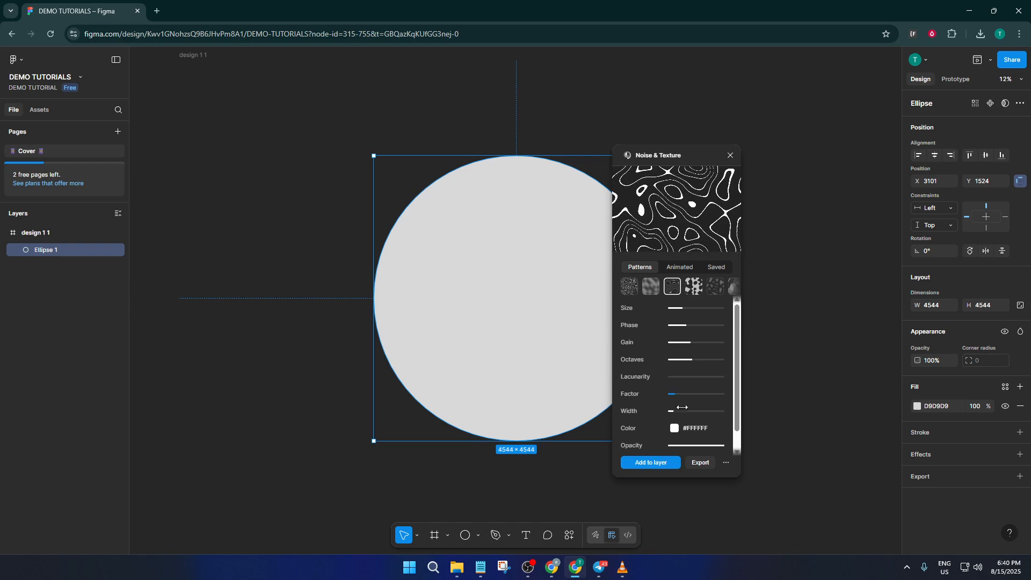
drag(678, 411, 684, 411)
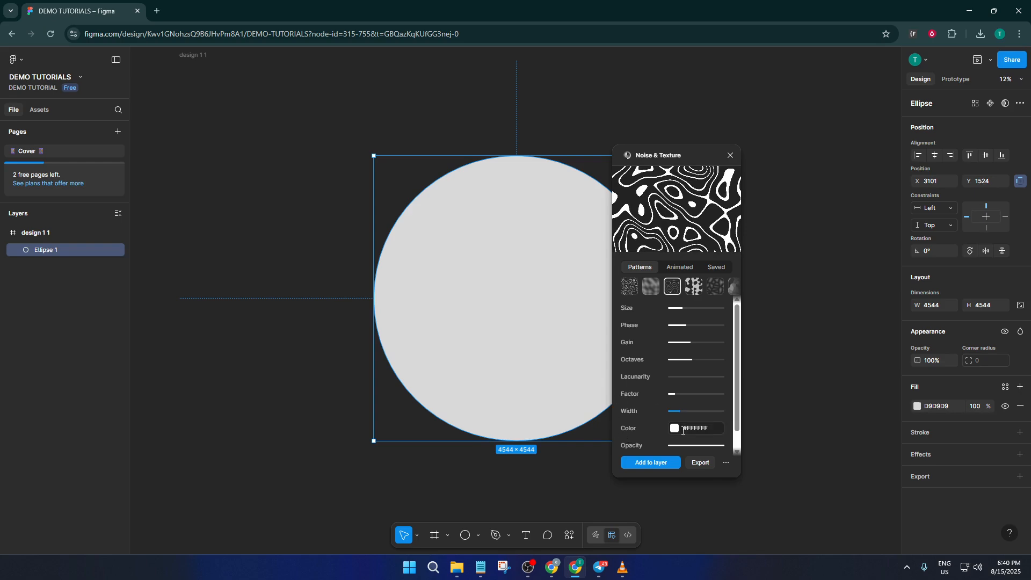
Set the pattern colour to purple #8d67eb and keep the blend mode at Normal.
click(674, 428)
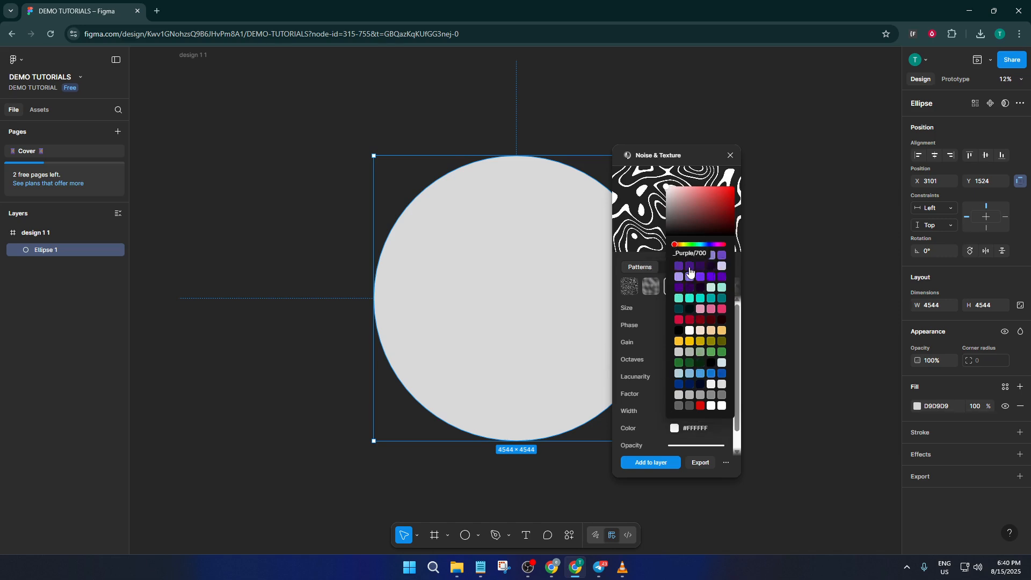
click(688, 277)
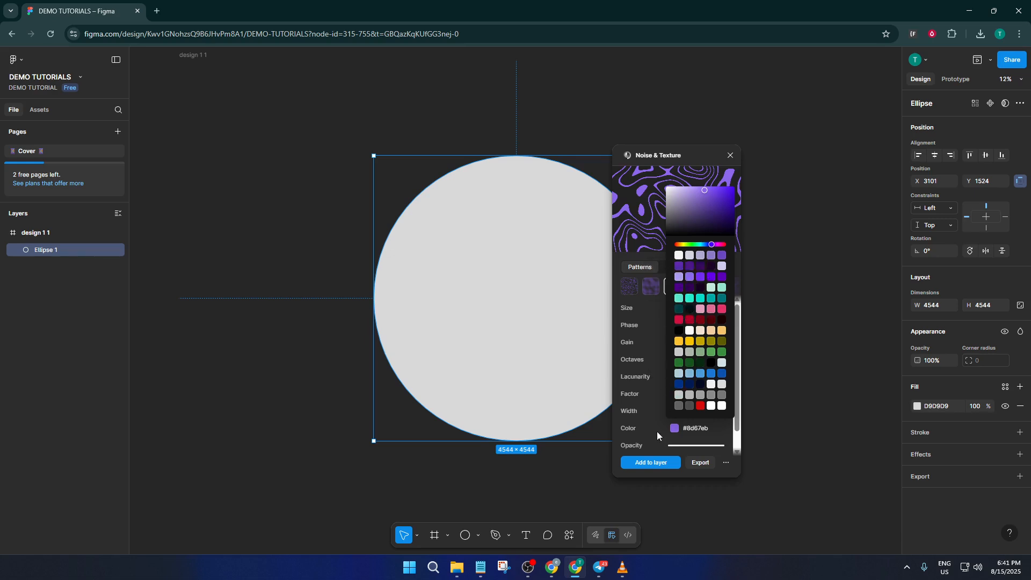
scroll(695, 427, down, 1)
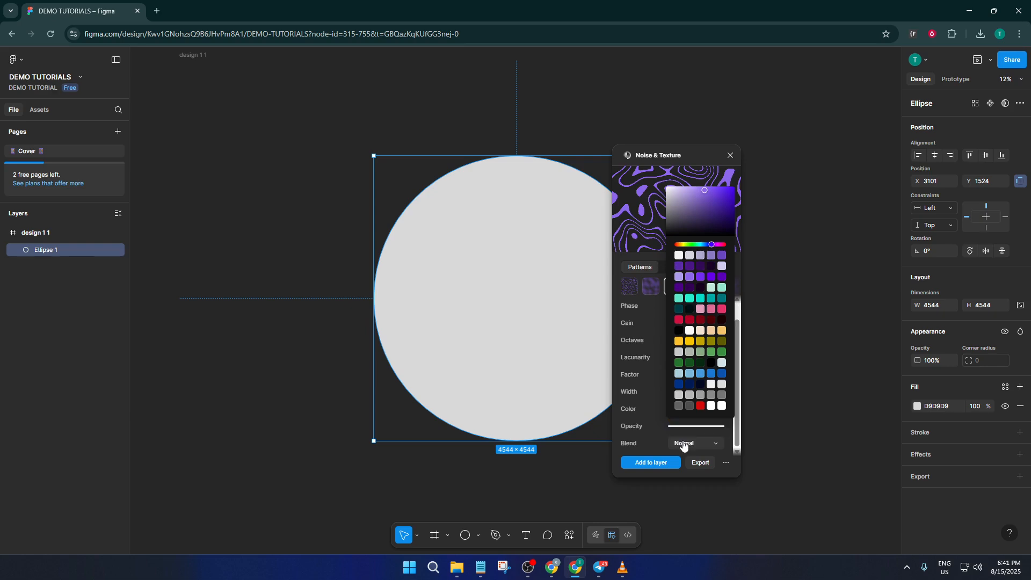
click(704, 443)
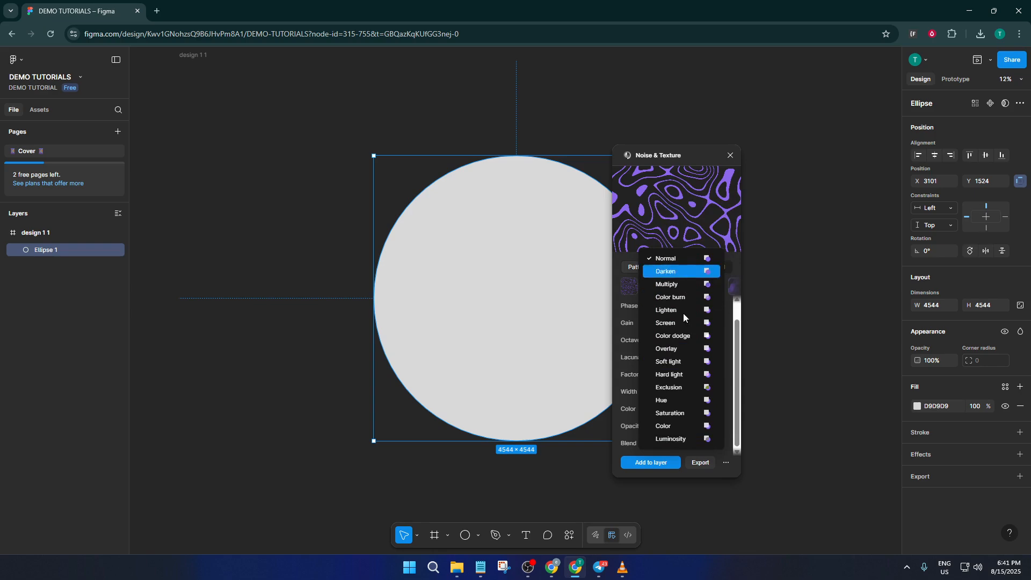
click(671, 262)
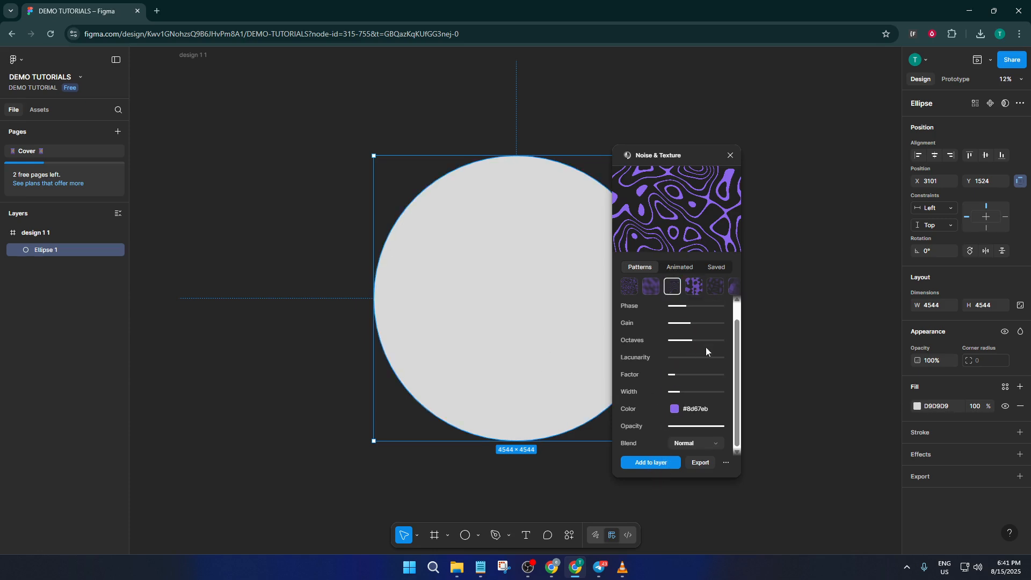
Add the purple pattern to the circle and lower its gain slightly, with the plugin window moved clear and the circle deselected.
click(645, 460)
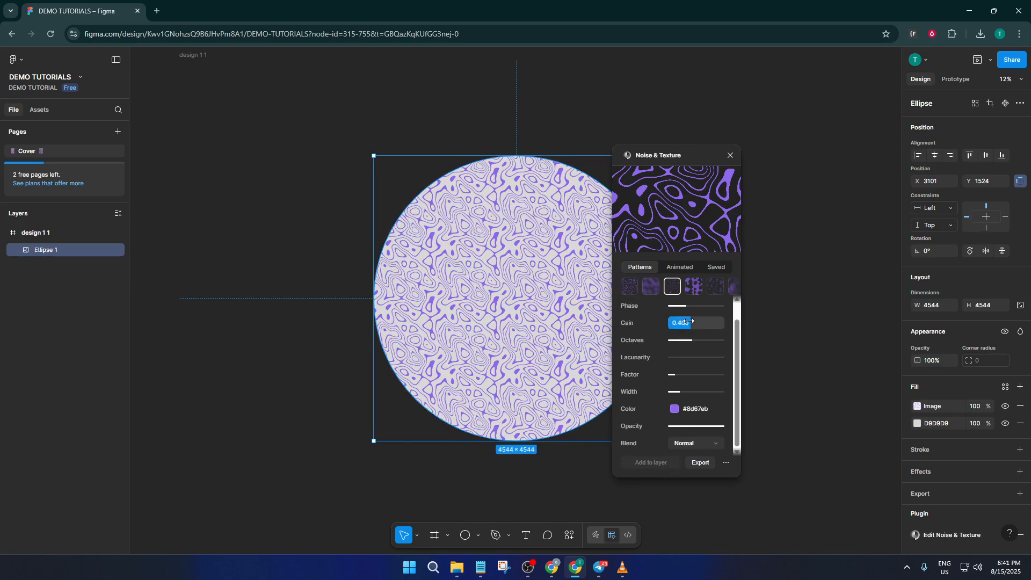
mouse_move(687, 320)
mouse_down()
mouse_move(697, 322)
mouse_move(686, 323)
mouse_up()
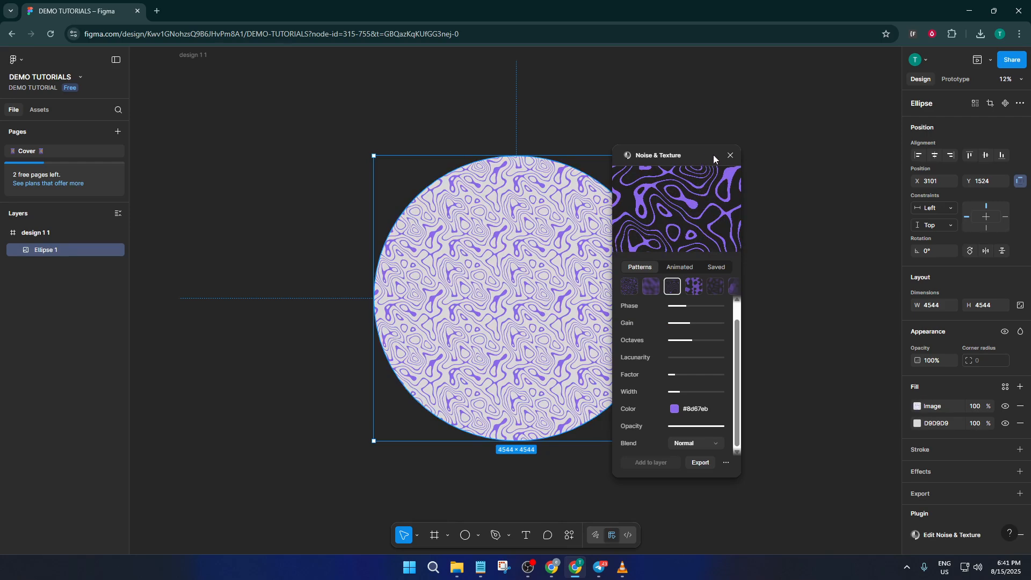
drag(697, 156, 810, 158)
click(621, 133)
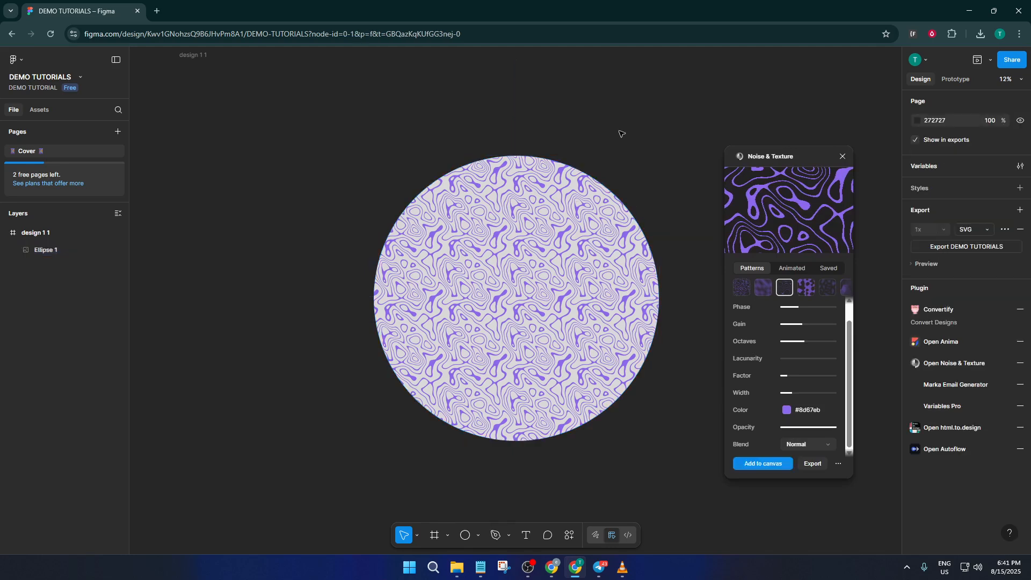